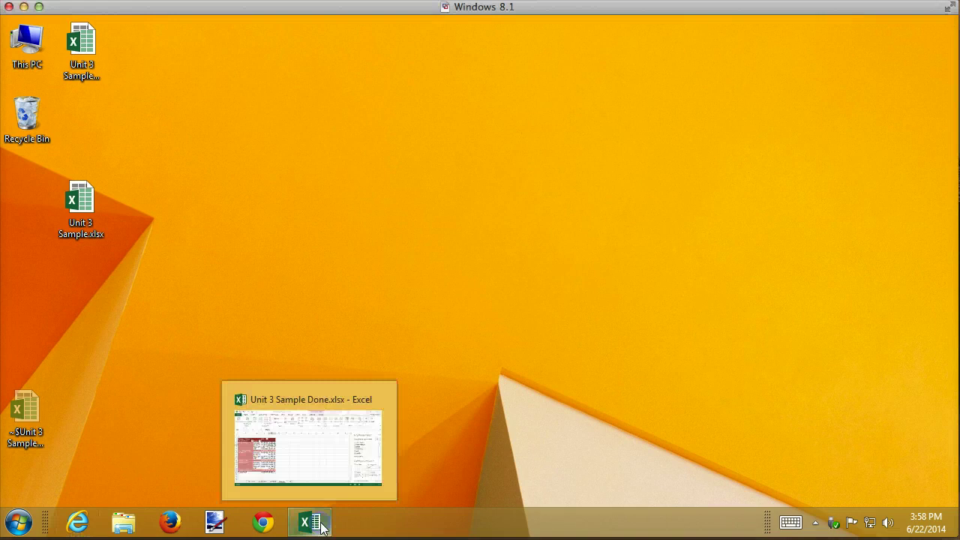
Switch to the Unit 3 Sample Done.xlsx workbook in Excel
{"action": "left_click", "coordinate": [335, 497]}
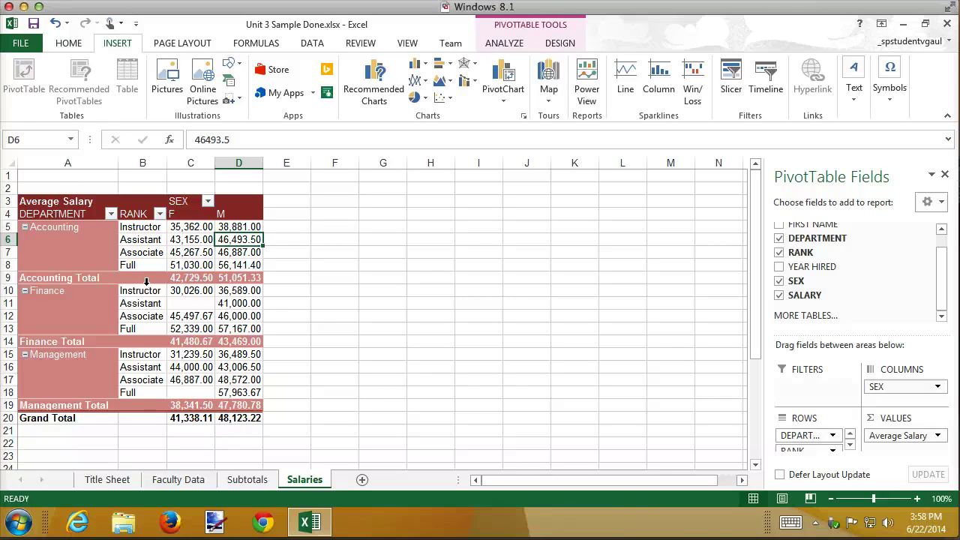
{"action": "mouse_move", "coordinate": [169, 258]}
{"action": "left_click", "coordinate": [509, 45]}
{"action": "left_click", "coordinate": [554, 43]}
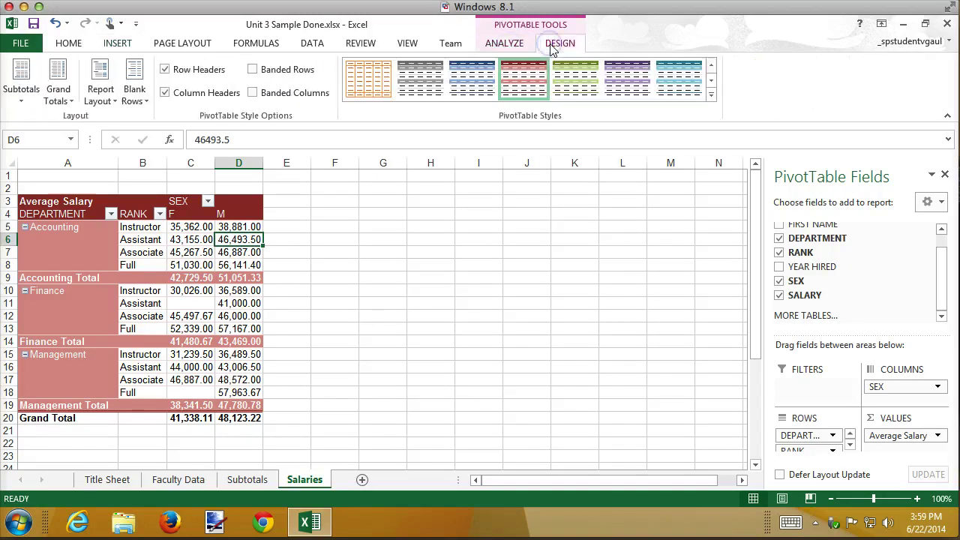
{"action": "left_click", "coordinate": [530, 45]}
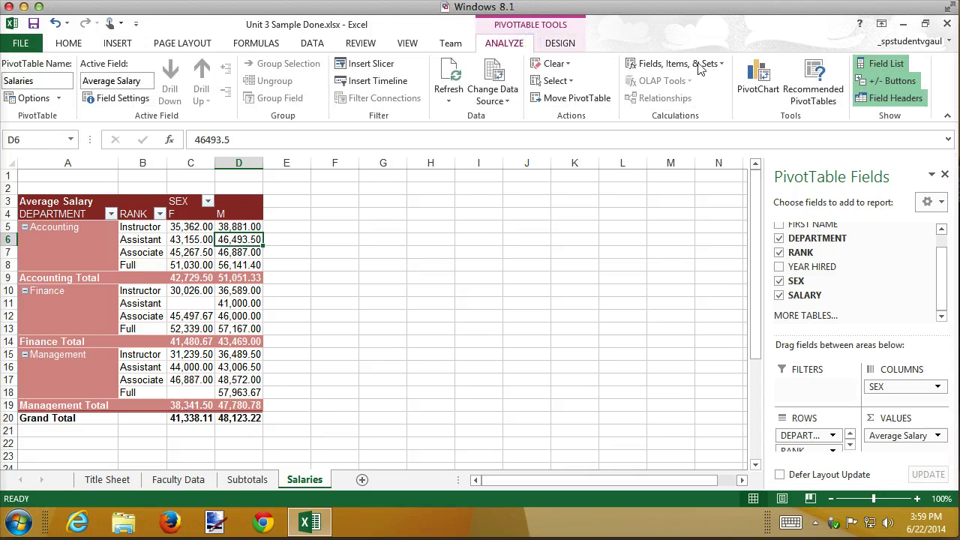
{"action": "left_click", "coordinate": [114, 46]}
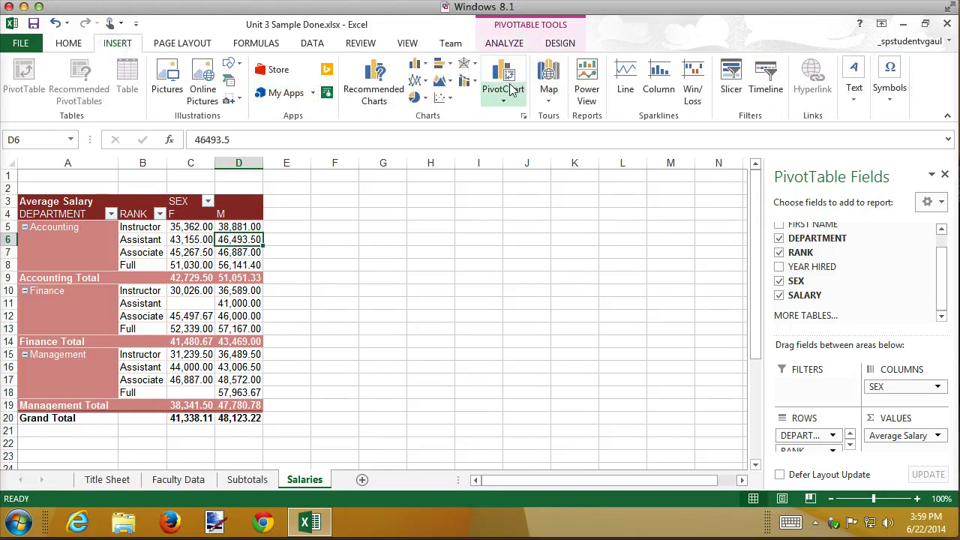
Insert a 3-D Column PivotChart based on the Average Salary PivotTable
{"action": "left_click", "coordinate": [511, 44]}
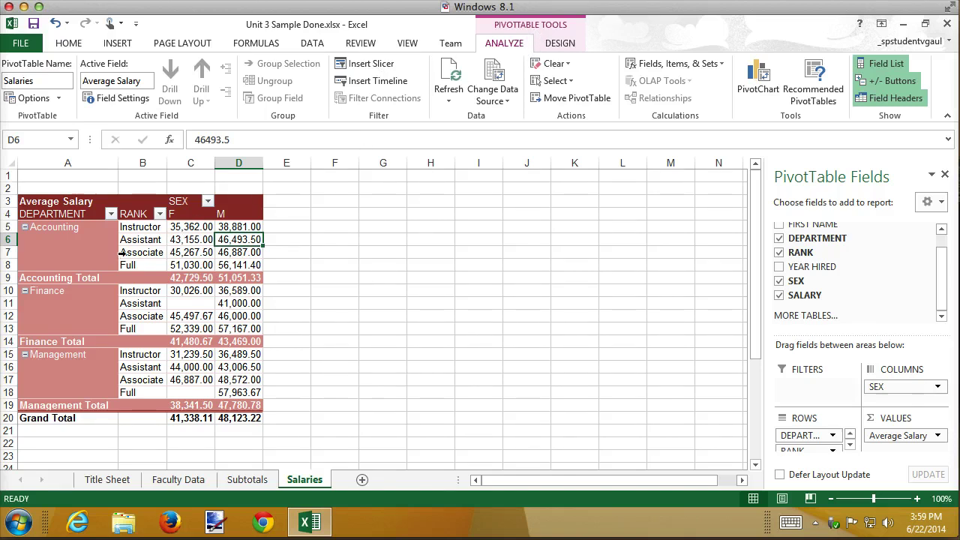
{"action": "left_click", "coordinate": [761, 79]}
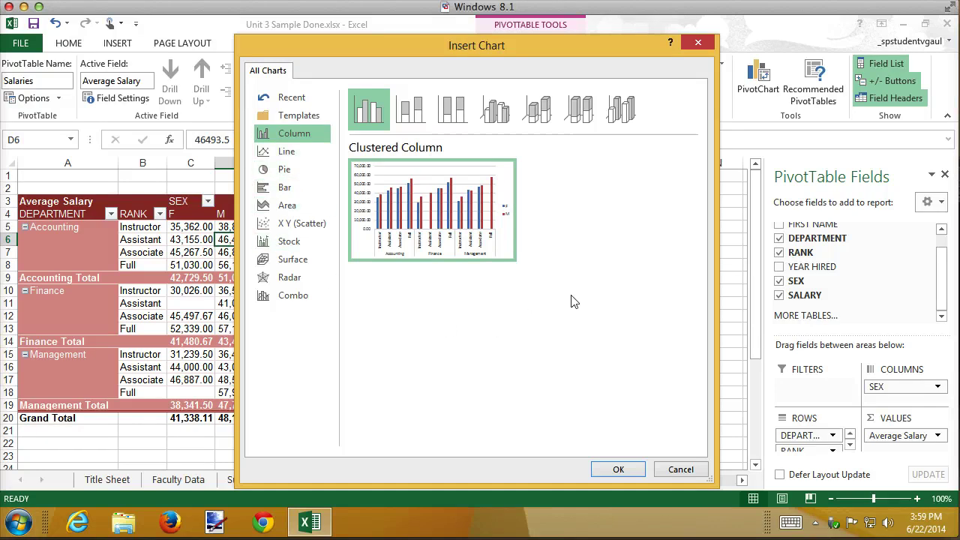
{"action": "left_click", "coordinate": [618, 114]}
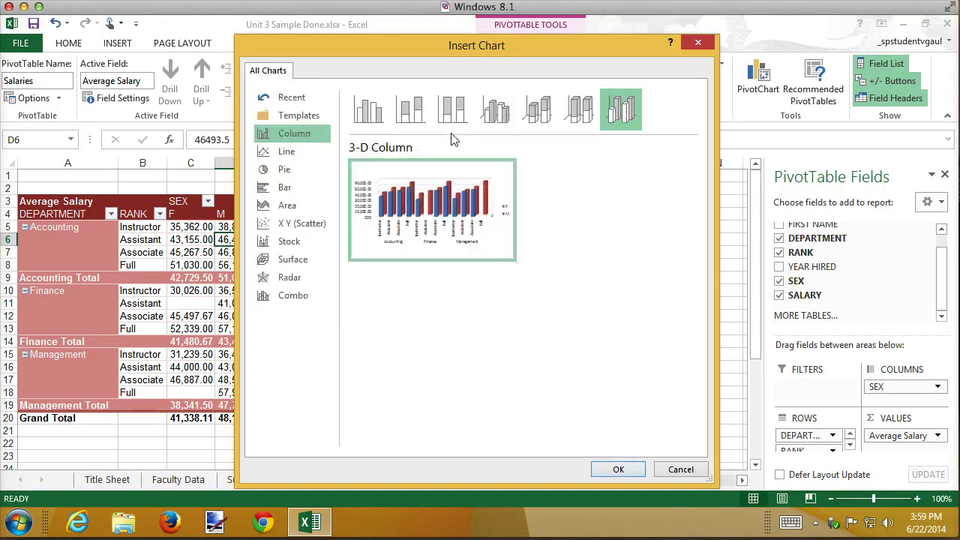
{"action": "mouse_move", "coordinate": [453, 189]}
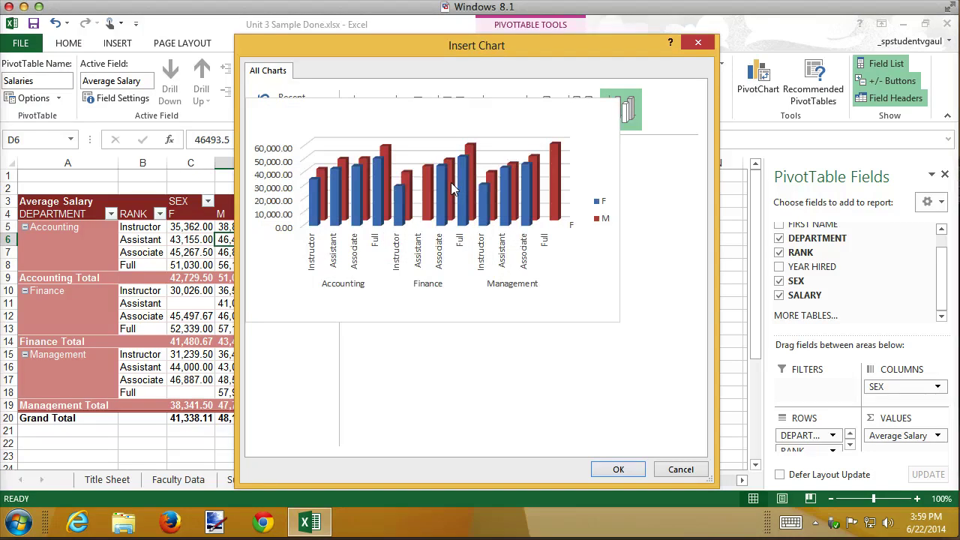
{"action": "left_click", "coordinate": [618, 470]}
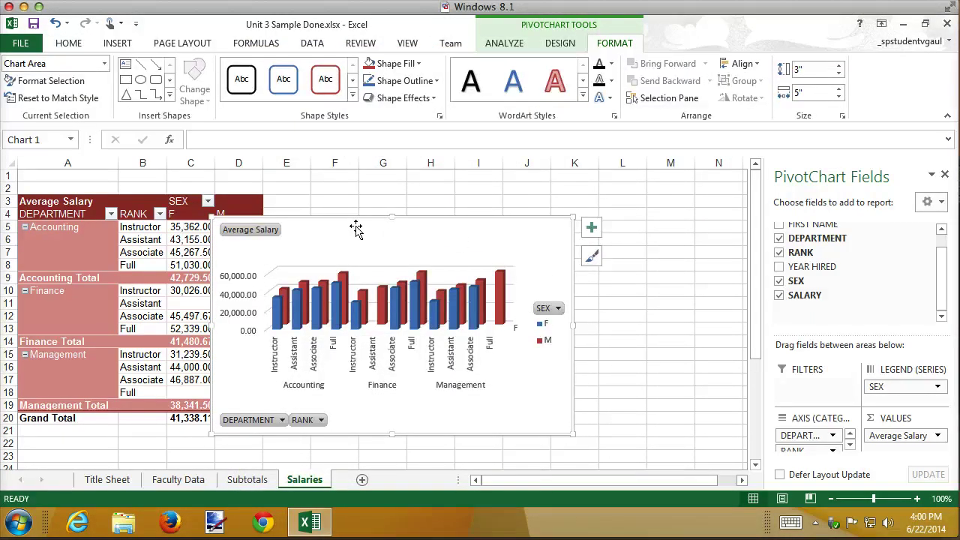
Move the PivotChart beside the PivotTable, starting at column E near row 3, and enlarge it to about 4.6" high by 6.18" wide
{"action": "left_click_drag", "start_coordinate": [353, 221], "coordinate": [411, 200]}
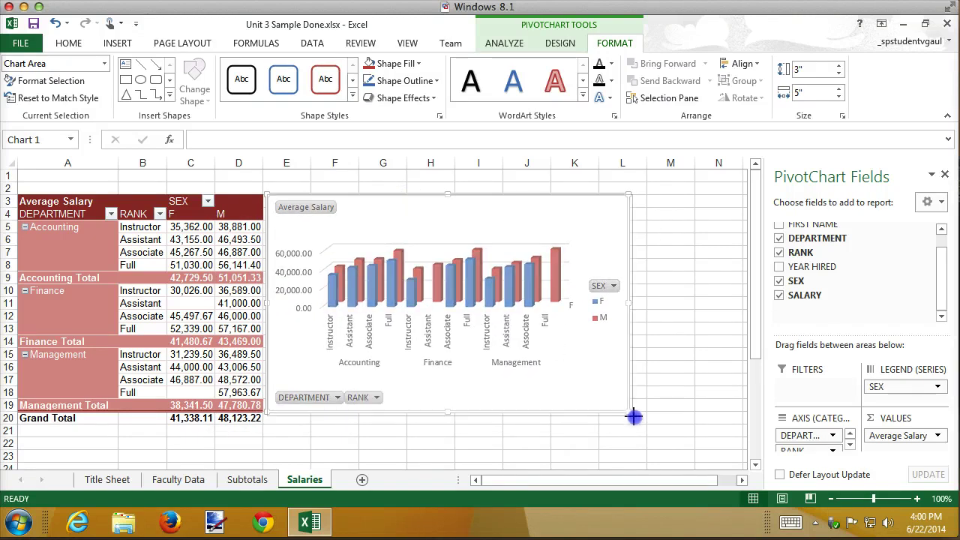
{"action": "left_click_drag", "start_coordinate": [634, 417], "coordinate": [709, 458]}
{"action": "mouse_move", "coordinate": [757, 381]}
{"action": "left_mouse_down"}
{"action": "mouse_move", "coordinate": [755, 332]}
{"action": "mouse_move", "coordinate": [755, 364]}
{"action": "left_mouse_up"}
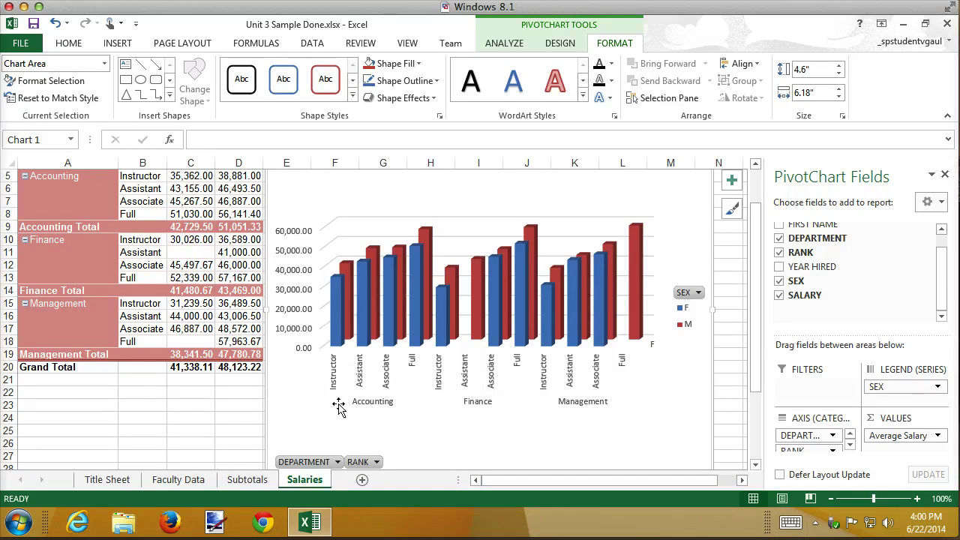
Filter the PivotChart's DEPARTMENT field to exclude Management, keeping Accounting and Finance
{"action": "mouse_move", "coordinate": [334, 347]}
{"action": "mouse_move", "coordinate": [419, 342]}
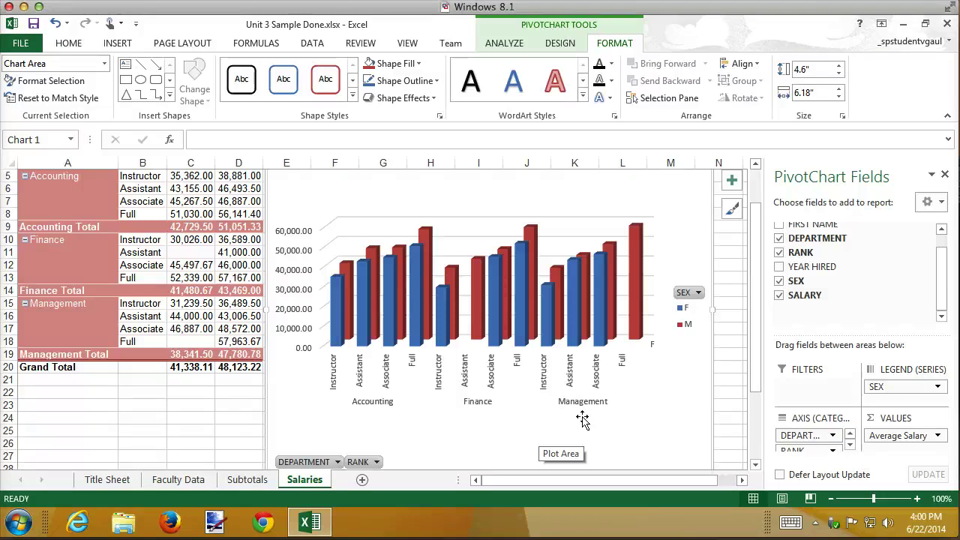
{"action": "left_click", "coordinate": [338, 463]}
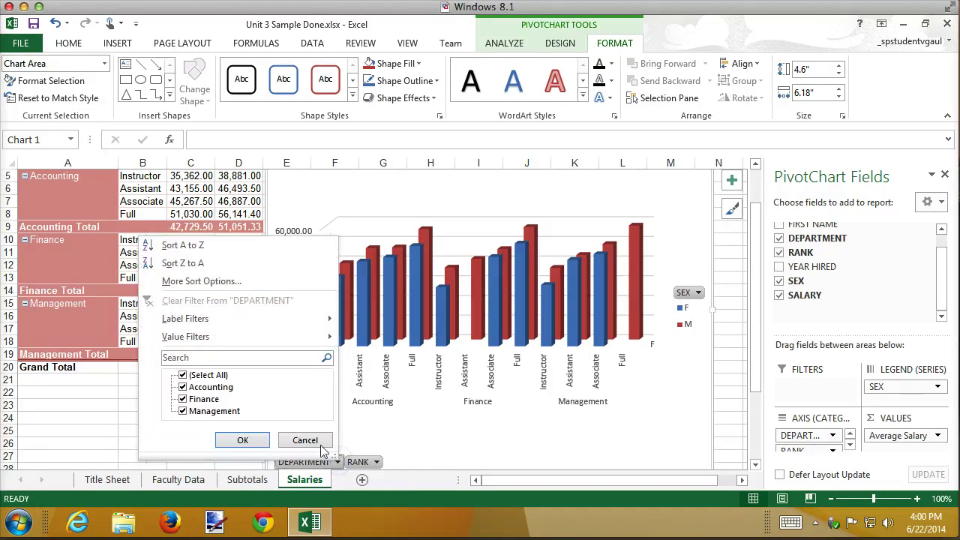
{"action": "left_click", "coordinate": [183, 412]}
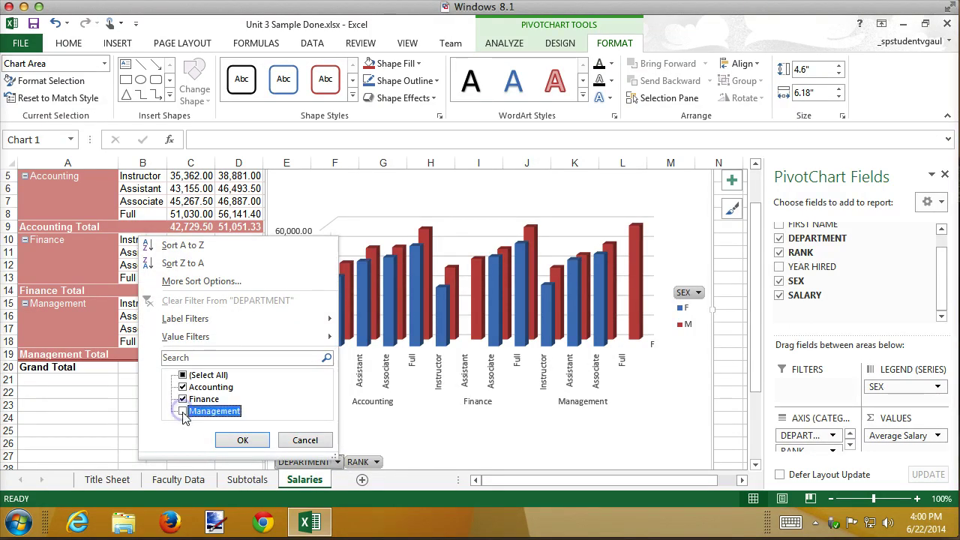
{"action": "left_click", "coordinate": [242, 440]}
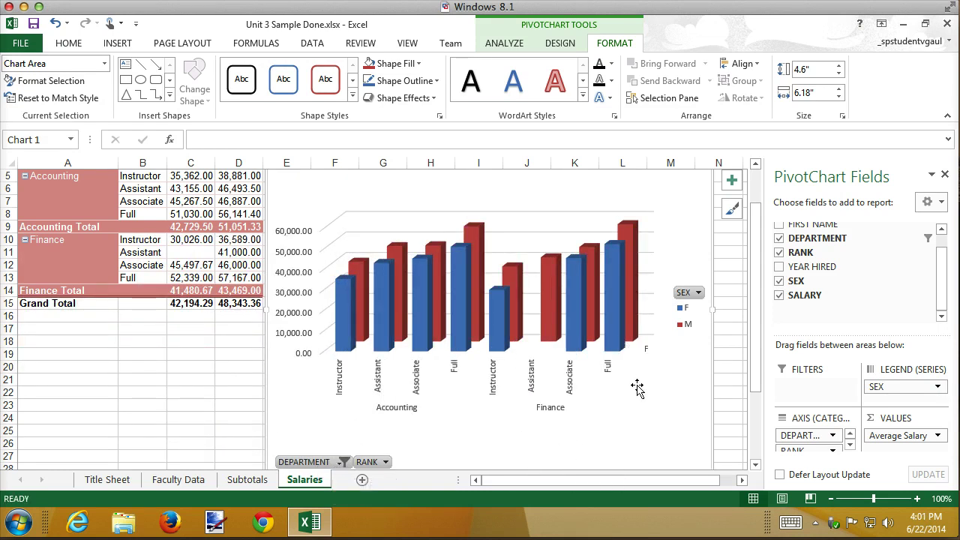
Apply the eighth chart style, with thick columns that fade to white at the base, to the PivotChart
{"action": "scroll", "coordinate": [69, 384], "scroll_direction": "up", "scroll_amount": 1}
{"action": "scroll", "coordinate": [69, 385], "scroll_direction": "up", "scroll_amount": 1}
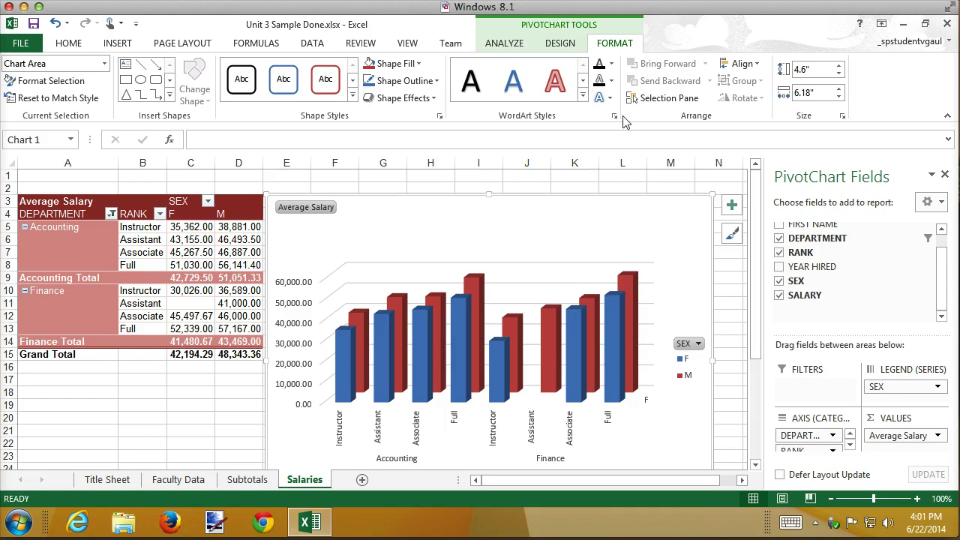
{"action": "left_click", "coordinate": [562, 44]}
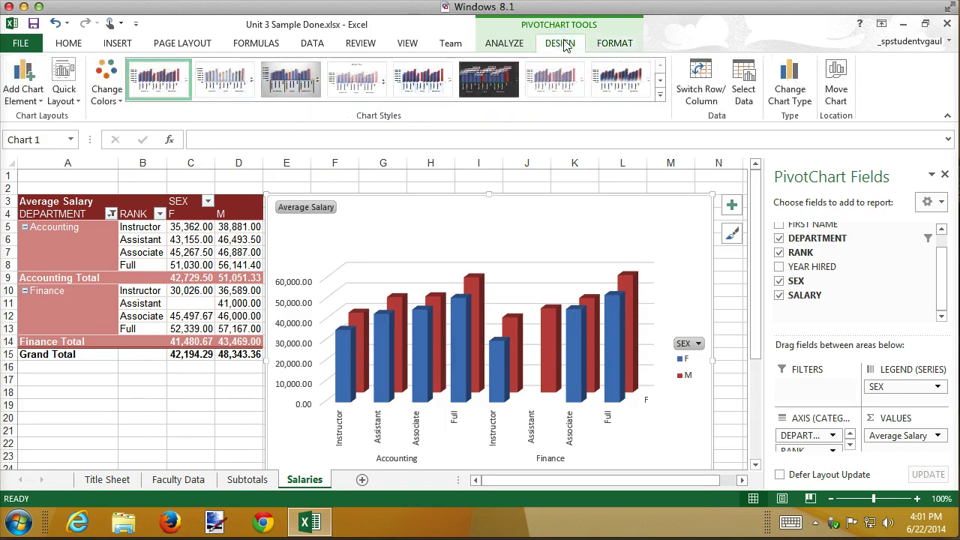
{"action": "left_click", "coordinate": [660, 94]}
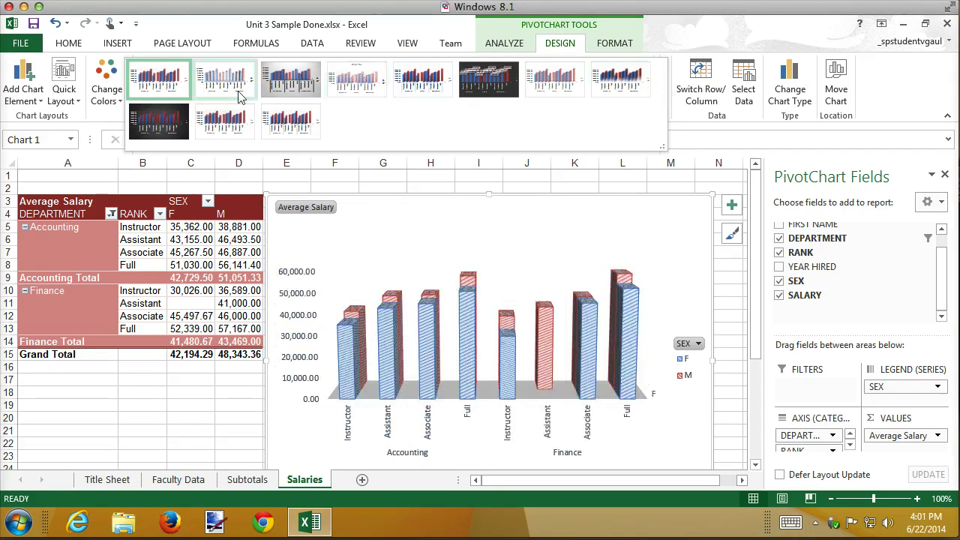
{"action": "left_click", "coordinate": [602, 84]}
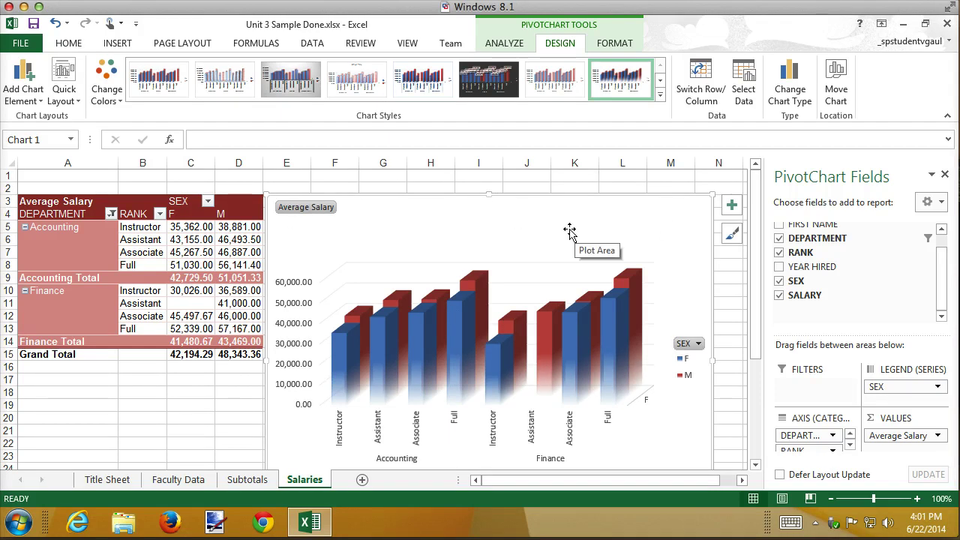
Add a chart title to the PivotChart and set its text to "Average Salaries"
{"action": "left_click", "coordinate": [735, 216]}
{"action": "left_click", "coordinate": [684, 217]}
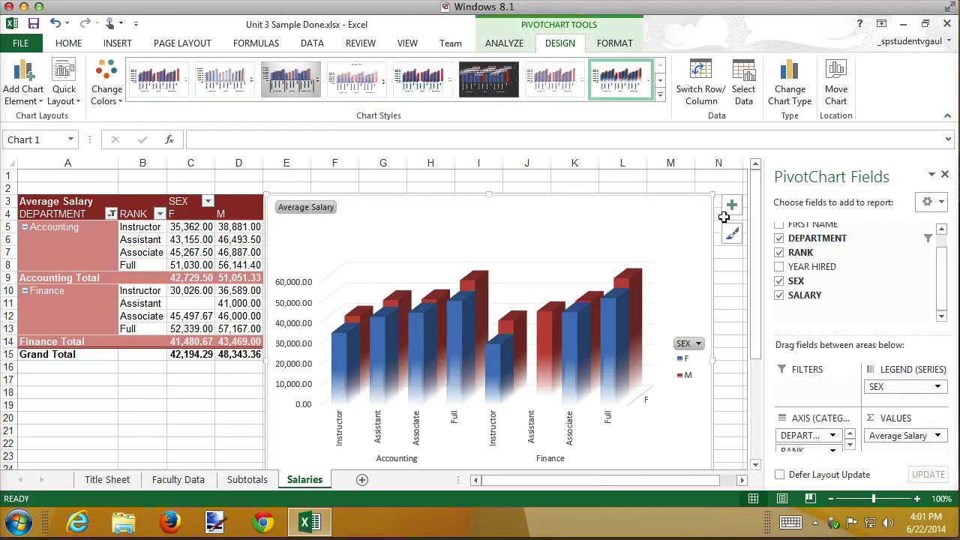
{"action": "left_click", "coordinate": [732, 209]}
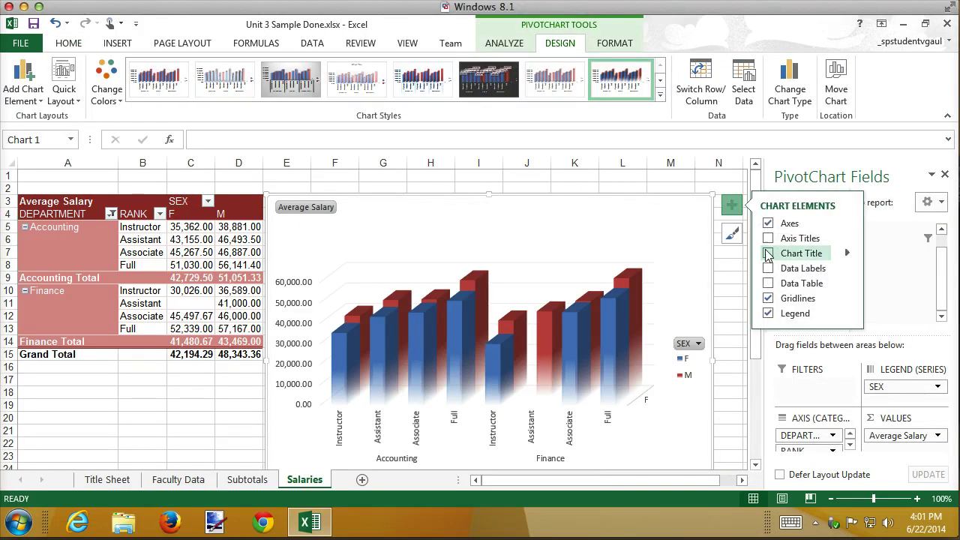
{"action": "left_click", "coordinate": [767, 253]}
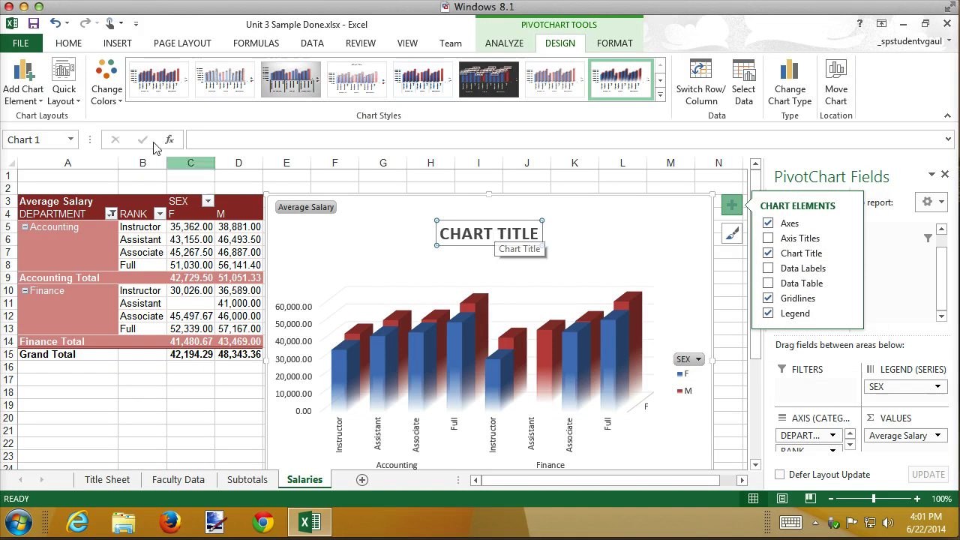
{"action": "left_click", "coordinate": [504, 234]}
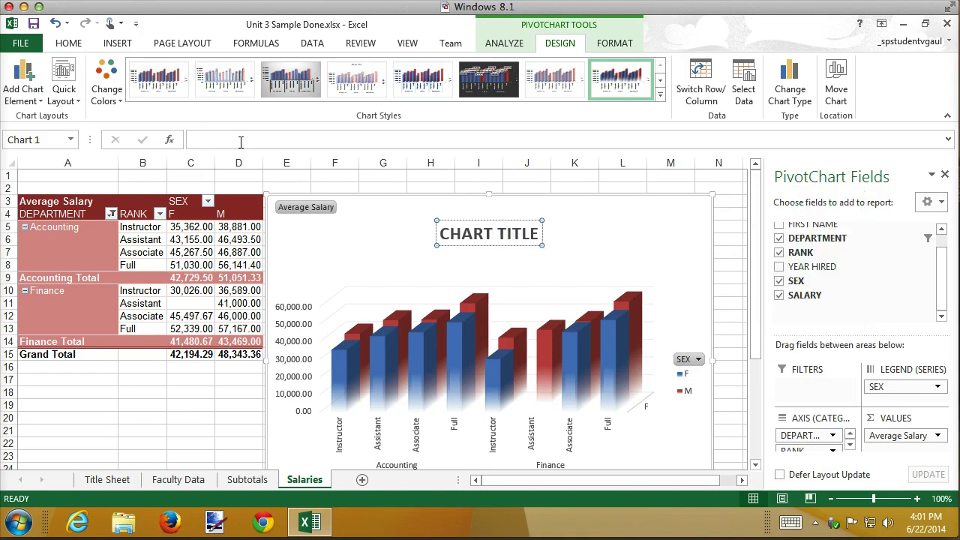
{"action": "left_click", "coordinate": [202, 139]}
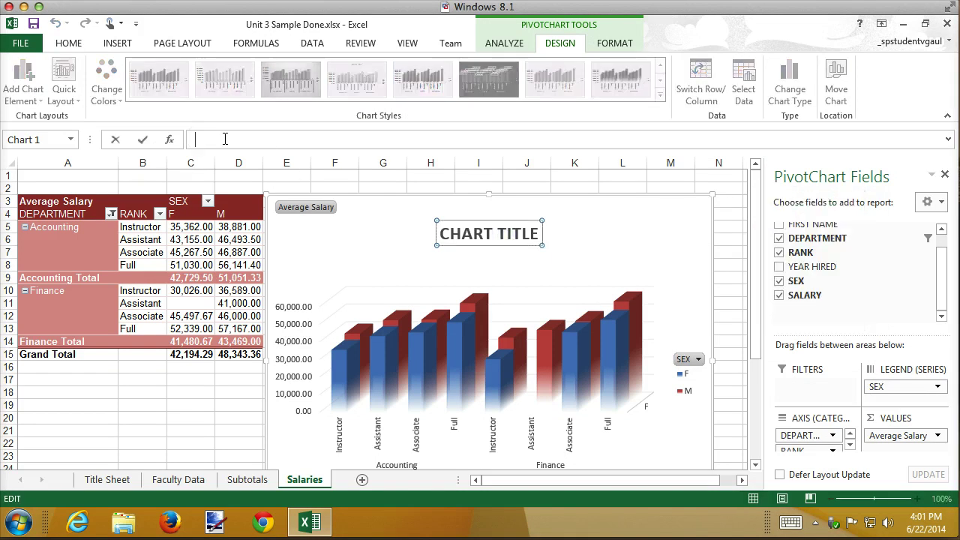
{"action": "type", "text": "Average Salaries"}
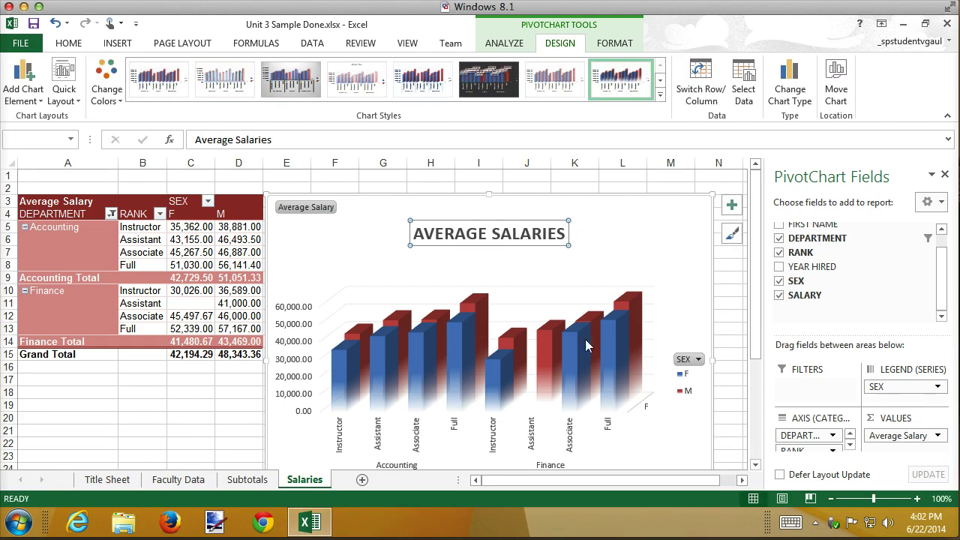
{"action": "mouse_move", "coordinate": [634, 315]}
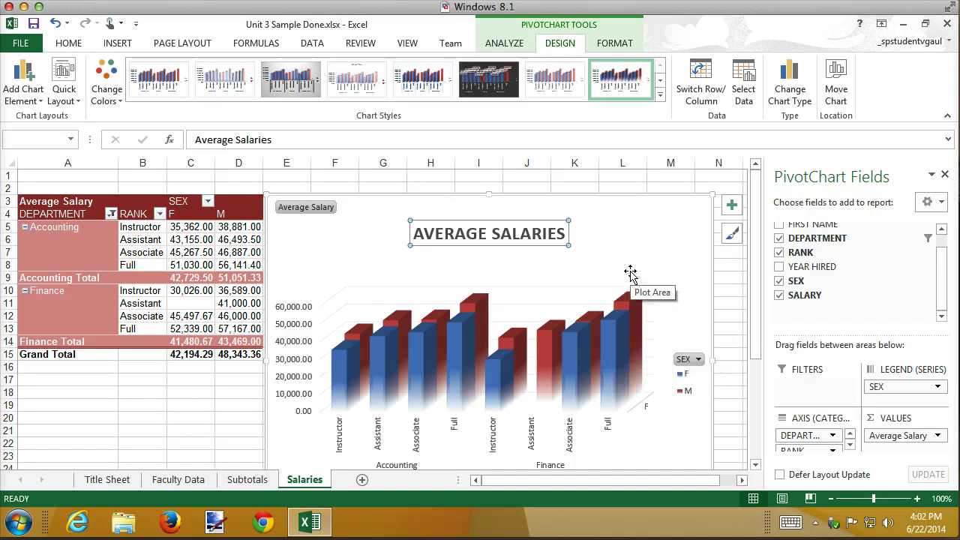
Clear the filter from the PivotChart's DEPARTMENT field
{"action": "scroll", "coordinate": [630, 274], "scroll_direction": "down", "scroll_amount": 7}
{"action": "scroll", "coordinate": [630, 273], "scroll_direction": "up", "scroll_amount": 5}
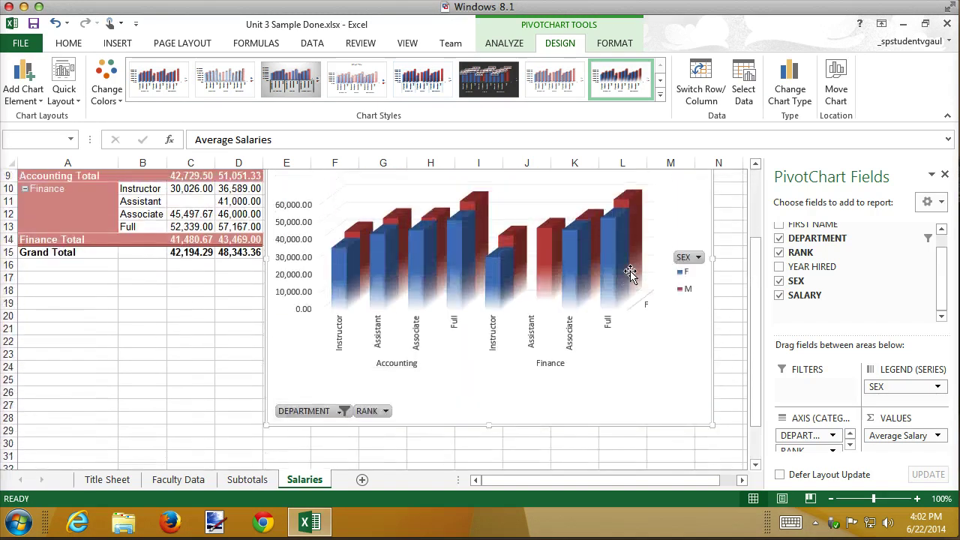
{"action": "left_click", "coordinate": [341, 436]}
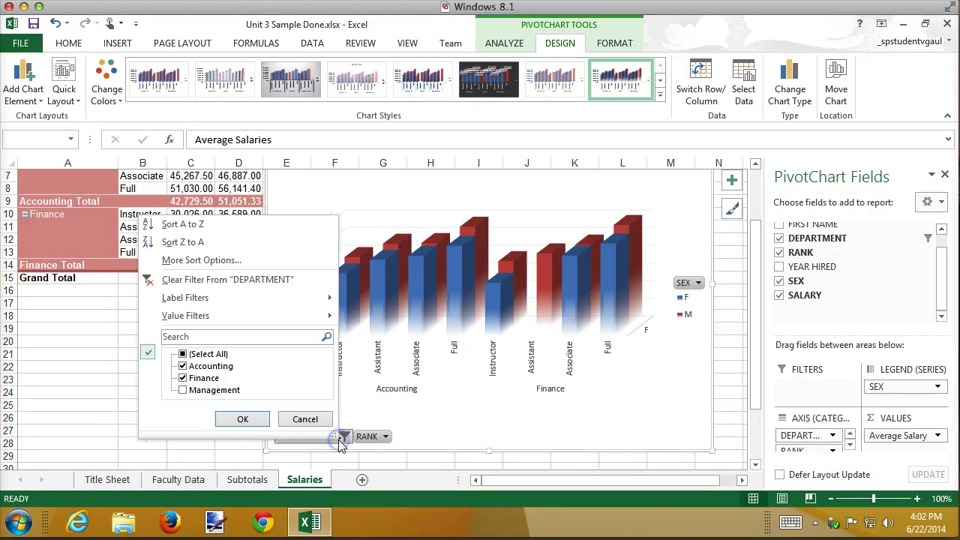
{"action": "left_click", "coordinate": [171, 279]}
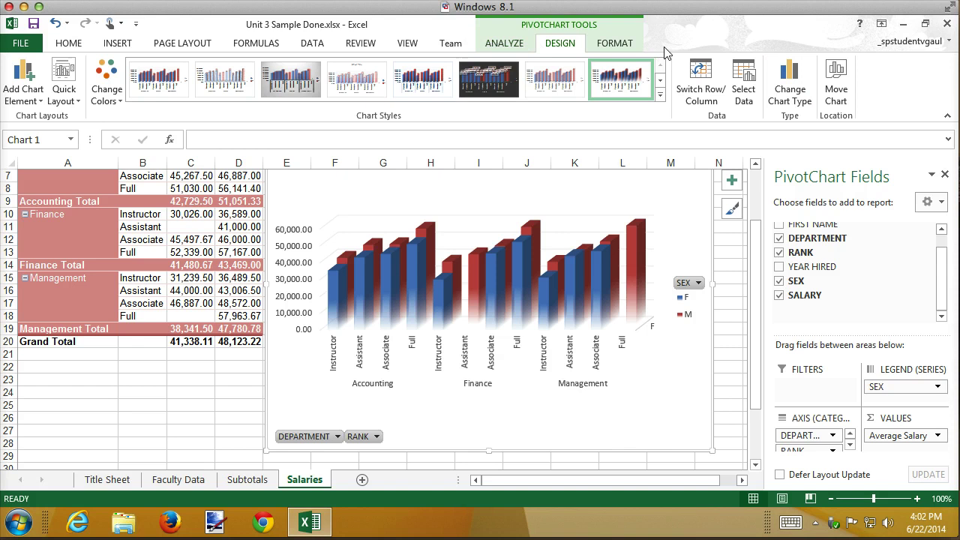
Hide all field buttons on the PivotChart and show them again
{"action": "left_click", "coordinate": [617, 43]}
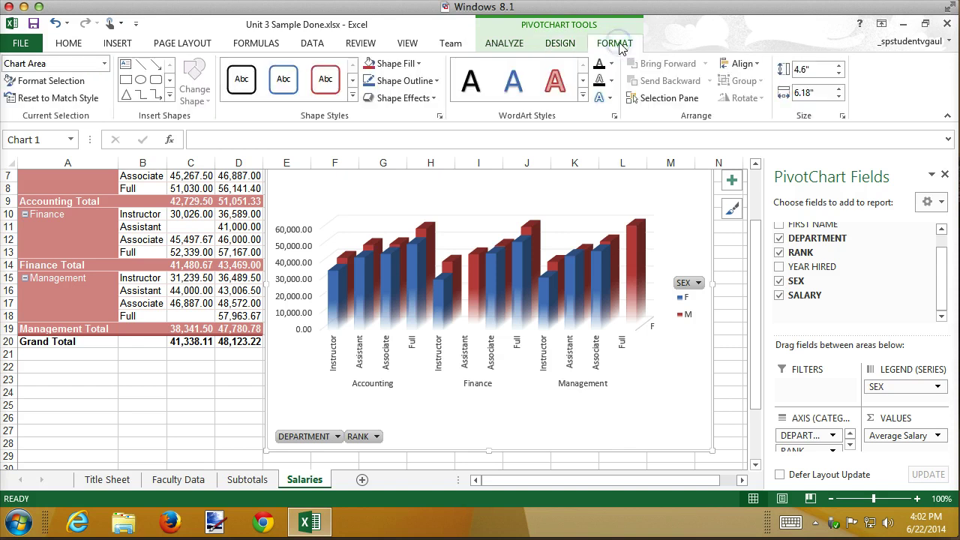
{"action": "left_click", "coordinate": [494, 45]}
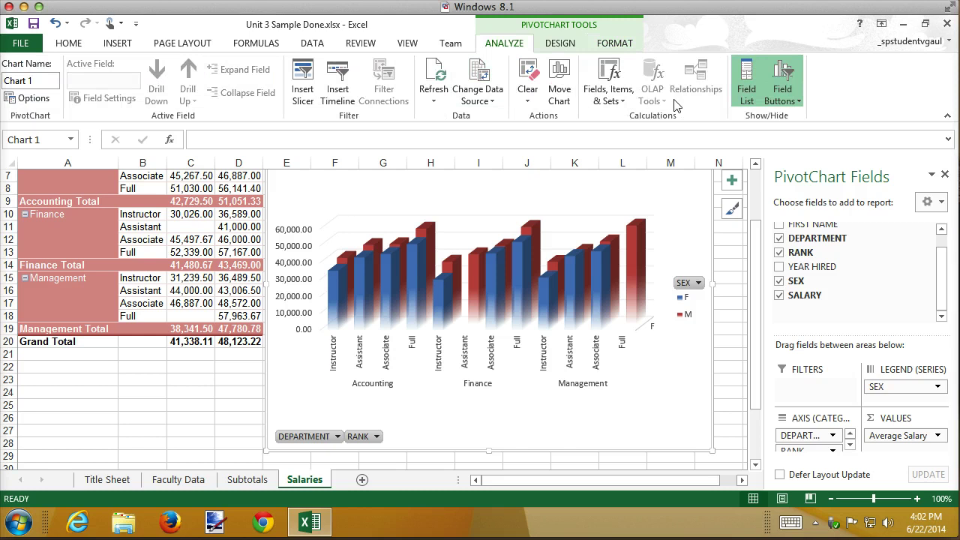
{"action": "left_click", "coordinate": [794, 106]}
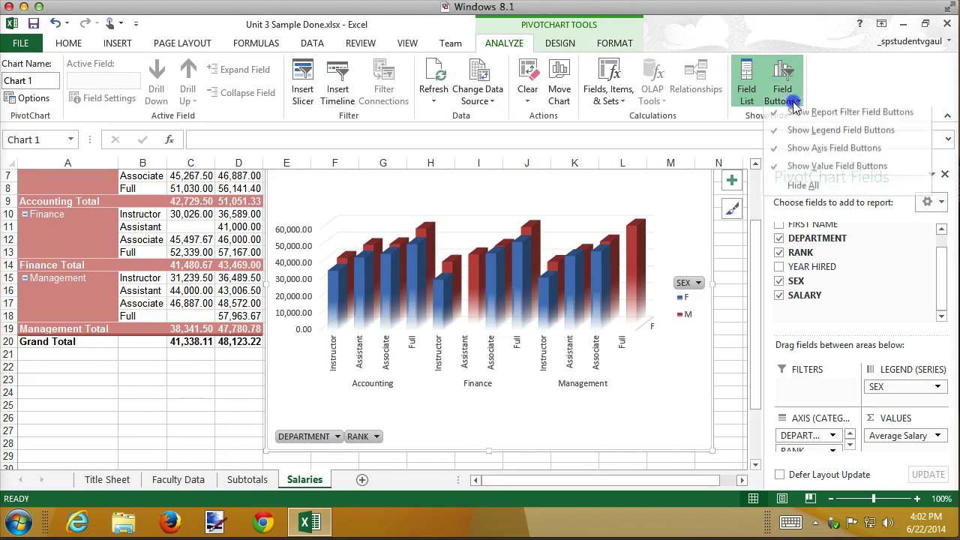
{"action": "left_click", "coordinate": [800, 192]}
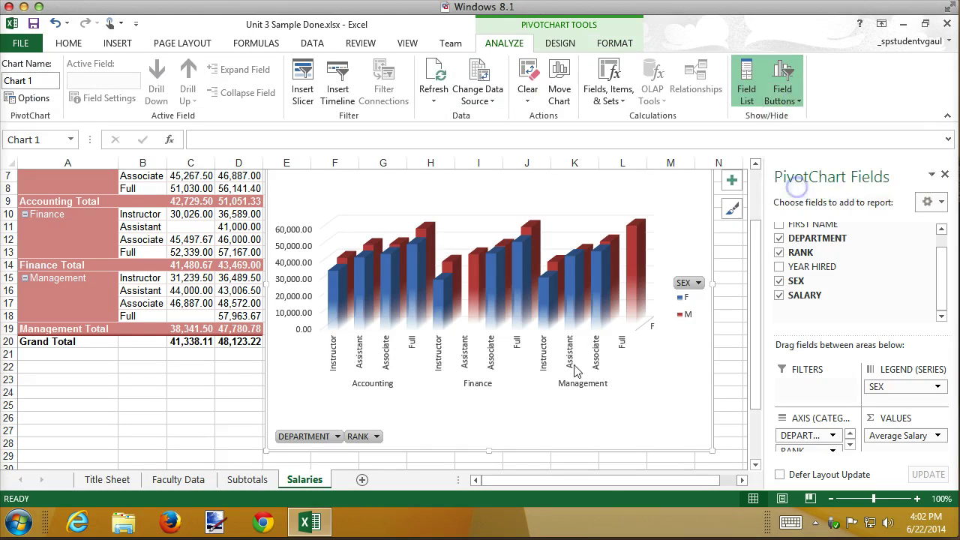
{"action": "left_click", "coordinate": [788, 96]}
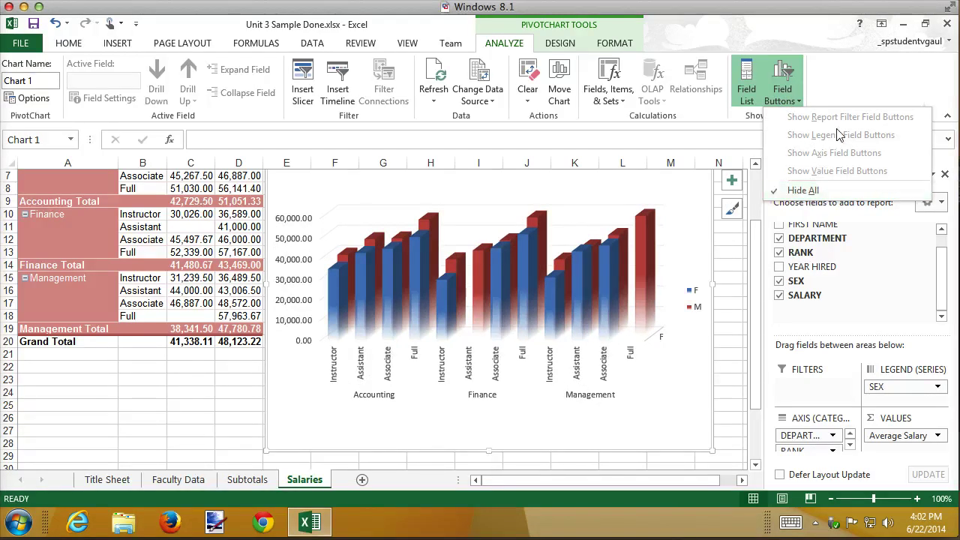
{"action": "left_click", "coordinate": [789, 87]}
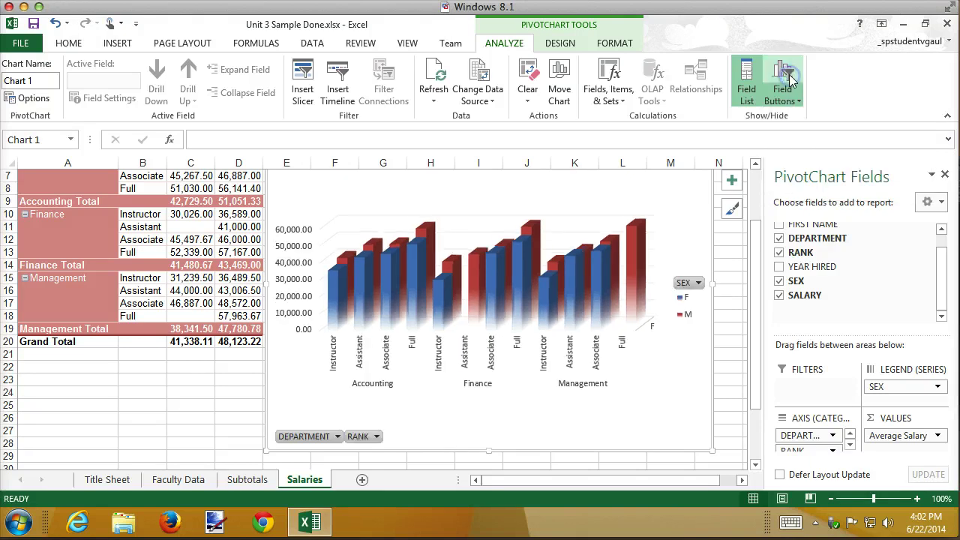
Hide all field buttons on the Average Salaries PivotChart
{"action": "left_click", "coordinate": [789, 79]}
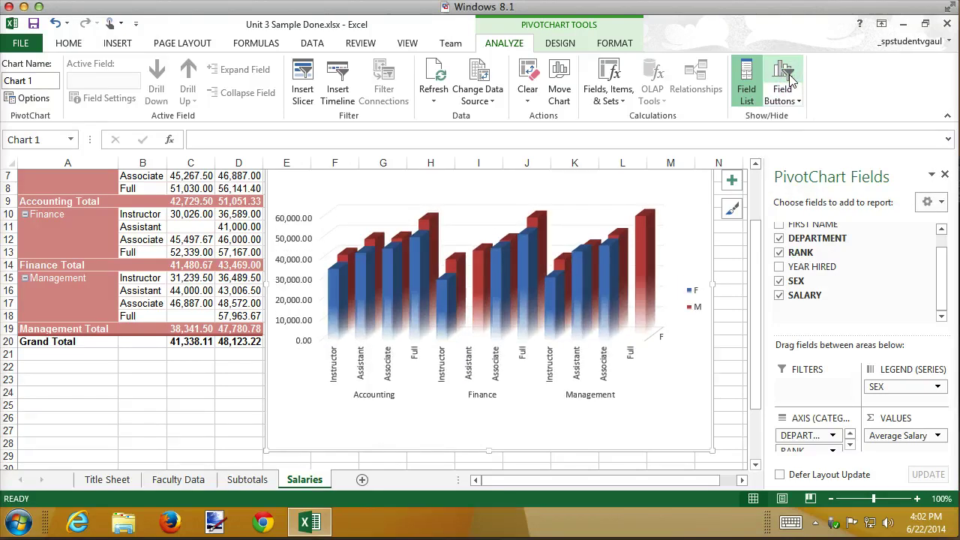
{"action": "mouse_move", "coordinate": [522, 318]}
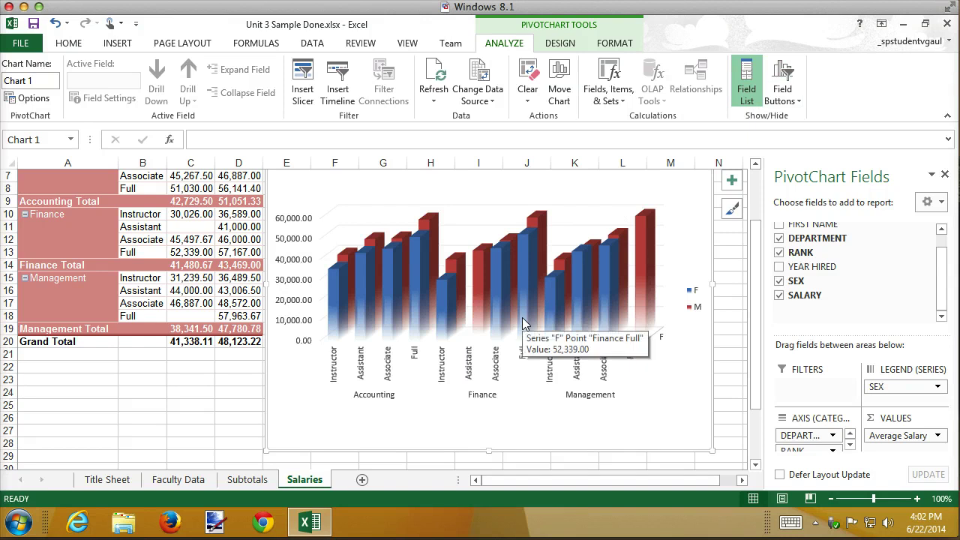
{"action": "scroll", "coordinate": [522, 317], "scroll_direction": "up", "scroll_amount": 2}
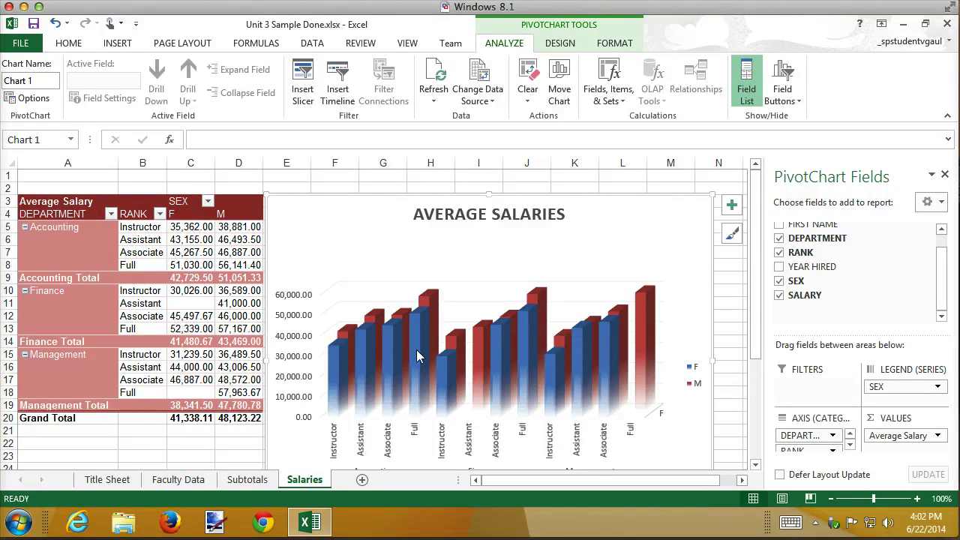
{"action": "mouse_move", "coordinate": [417, 352]}
Select cell C10 inside the Salaries PivotTable and show the PivotTable analysis tools to find the PivotChart command
{"action": "left_click", "coordinate": [213, 287]}
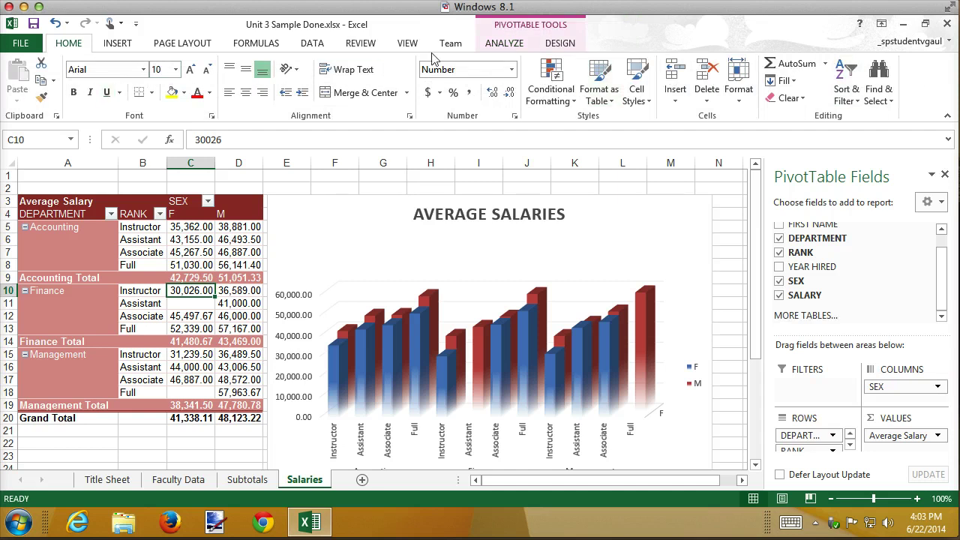
{"action": "left_click", "coordinate": [508, 46]}
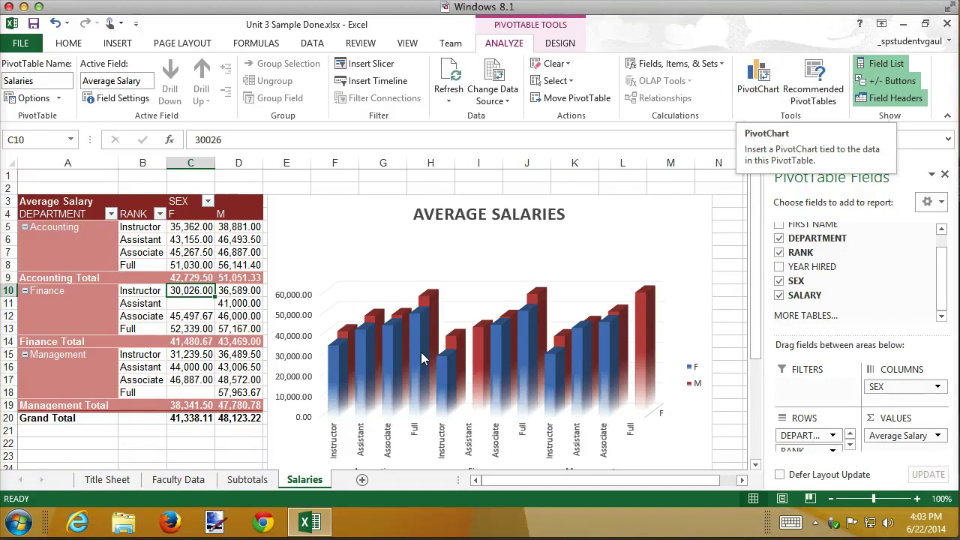
{"action": "mouse_move", "coordinate": [577, 359]}
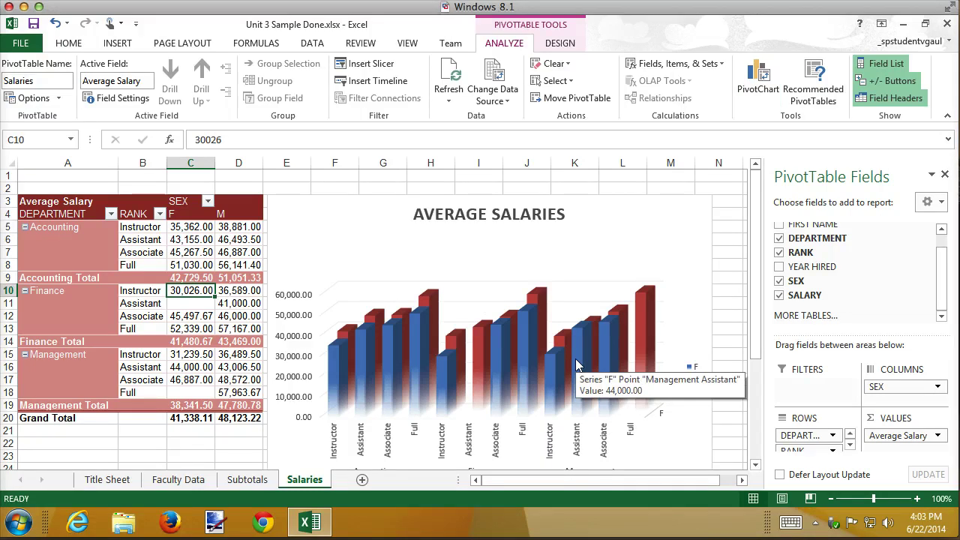
{"action": "mouse_move", "coordinate": [310, 523]}
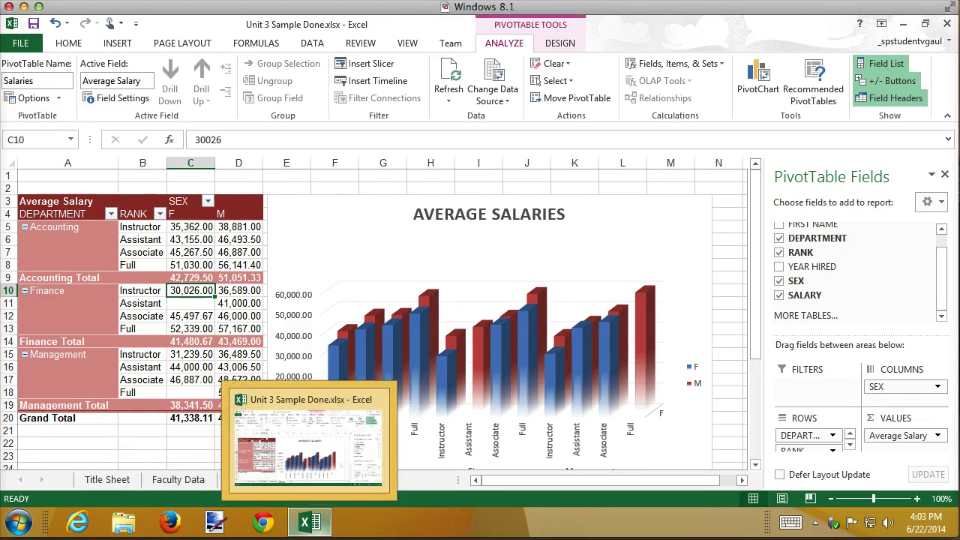